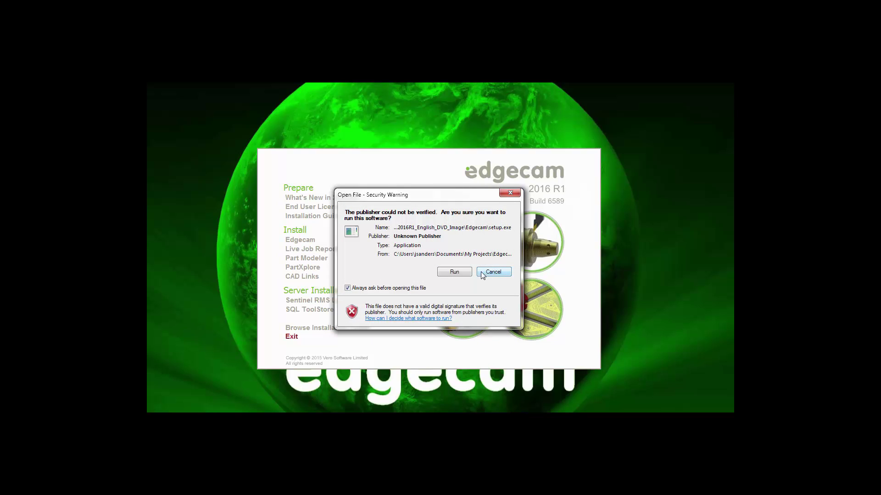
Run the Edgecam setup, accept the license agreement and keep the default destination folder under Vero Software.
click(453, 272)
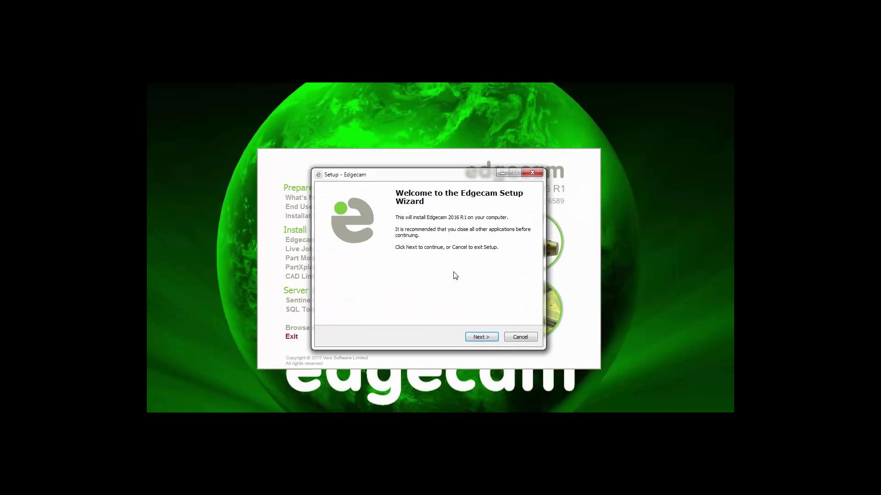
click(486, 339)
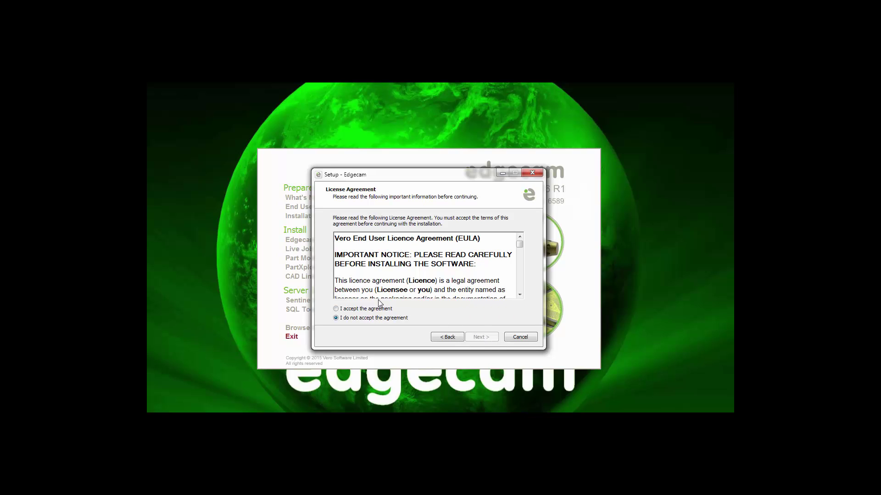
click(354, 309)
click(481, 337)
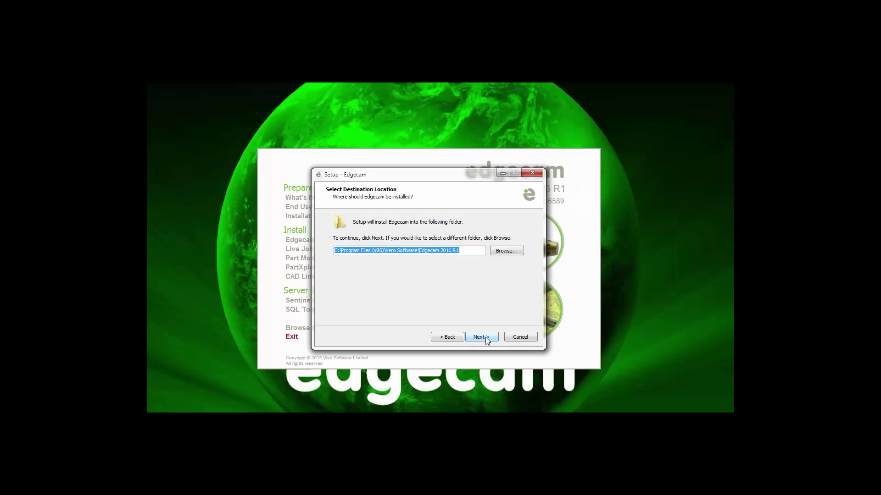
click(482, 338)
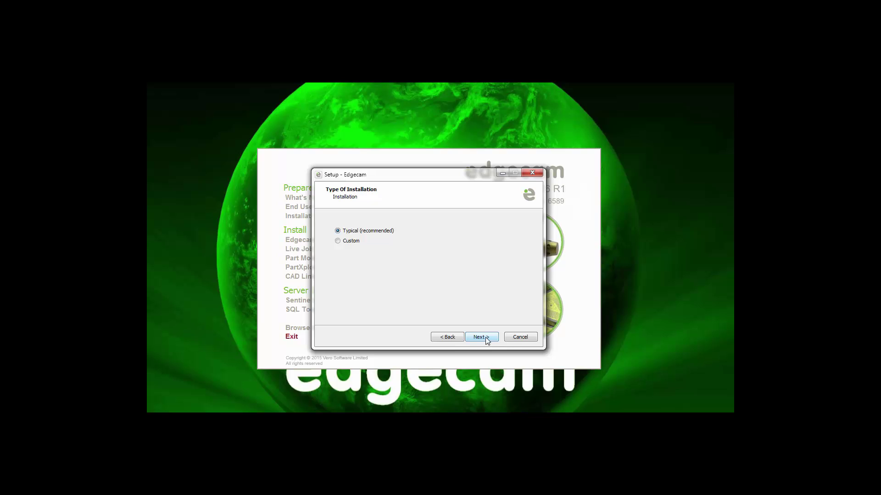
Install Edgecam with the Typical installation, the Edgecam 2016 R1 Start Menu folder and Milling - Inch as default machining environment.
click(481, 337)
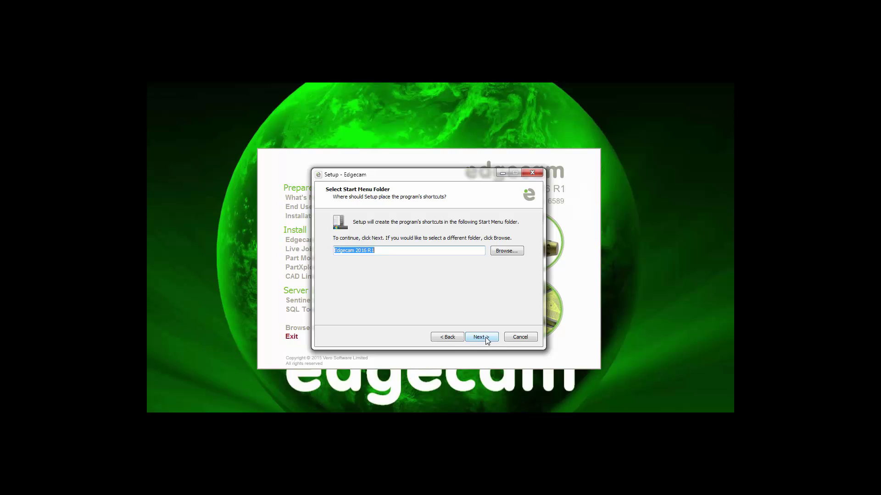
click(480, 337)
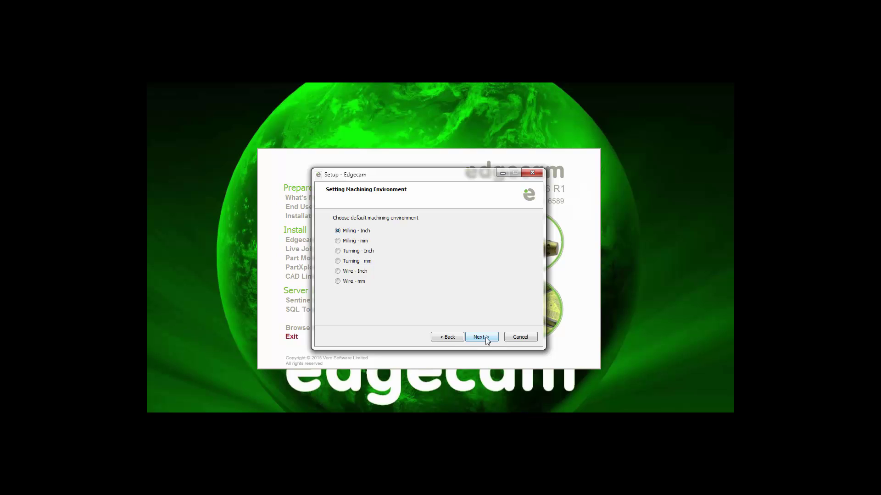
click(481, 337)
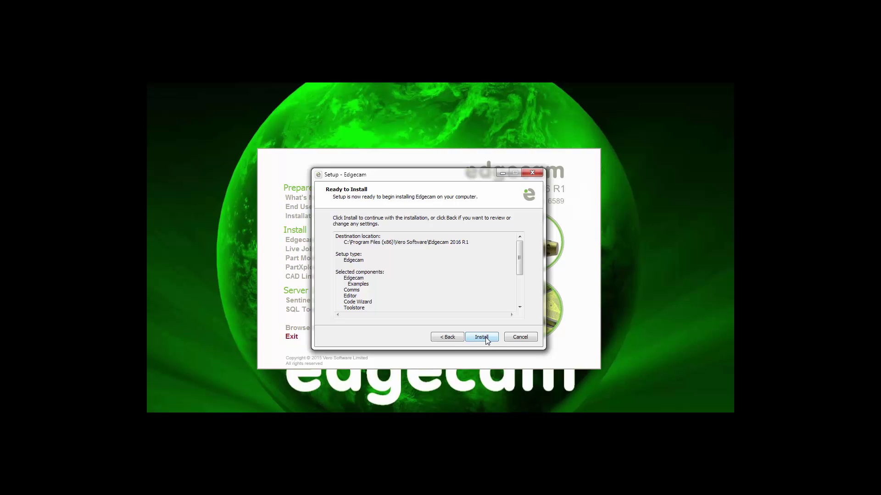
click(482, 337)
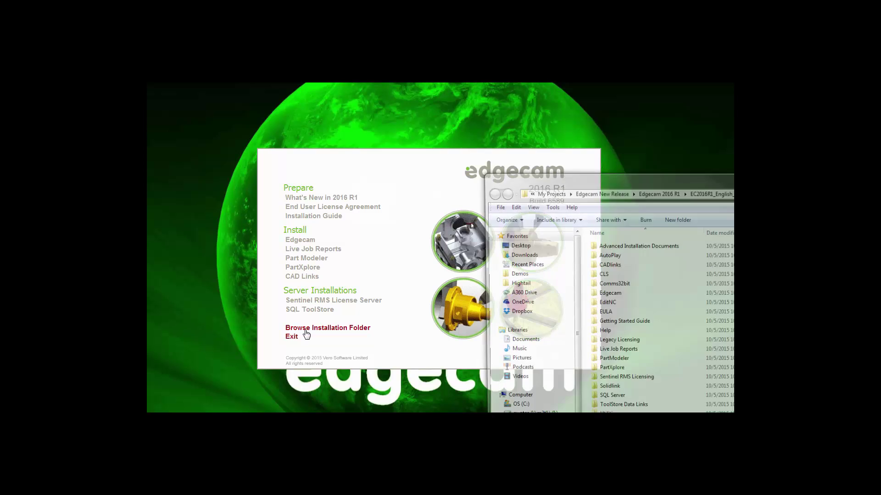
Run Remove201610.exe from the installation image's Utilities folder and acknowledge the removal tool's introduction.
drag(553, 185, 310, 104)
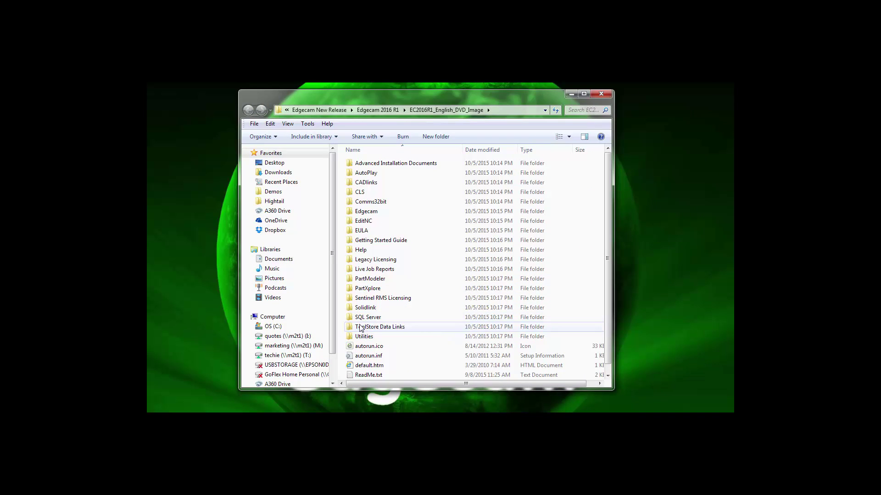
double_click(363, 337)
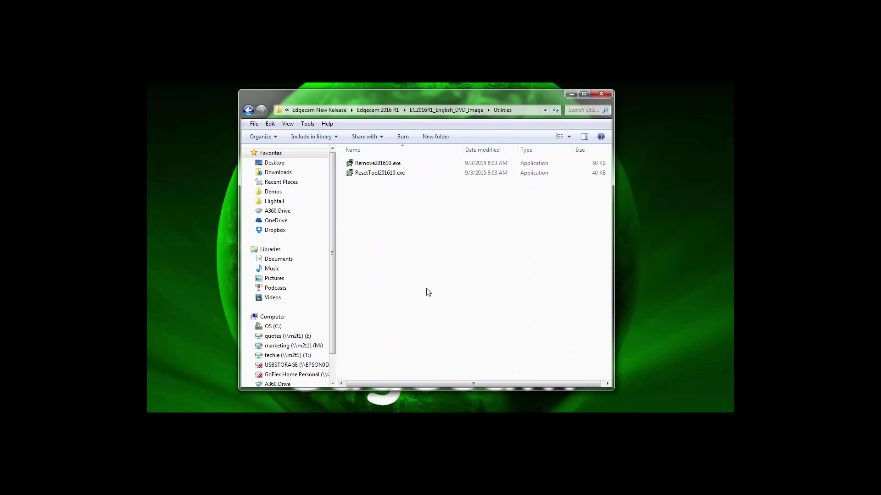
double_click(377, 163)
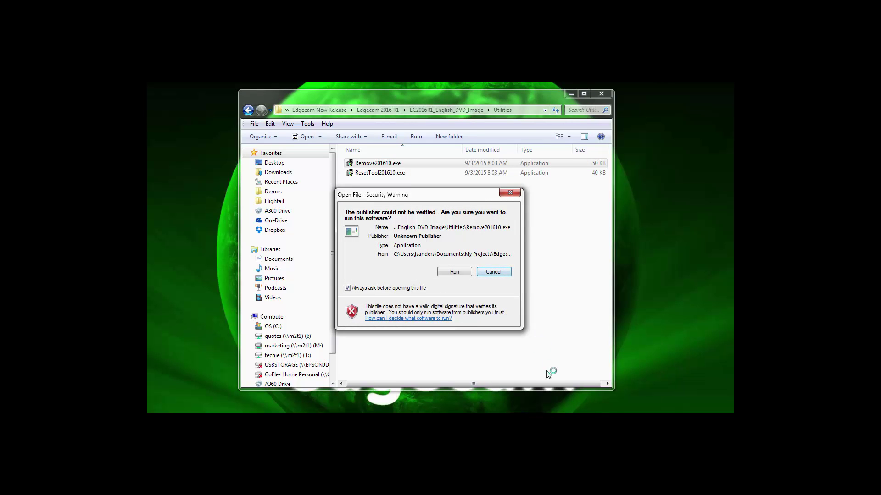
click(451, 274)
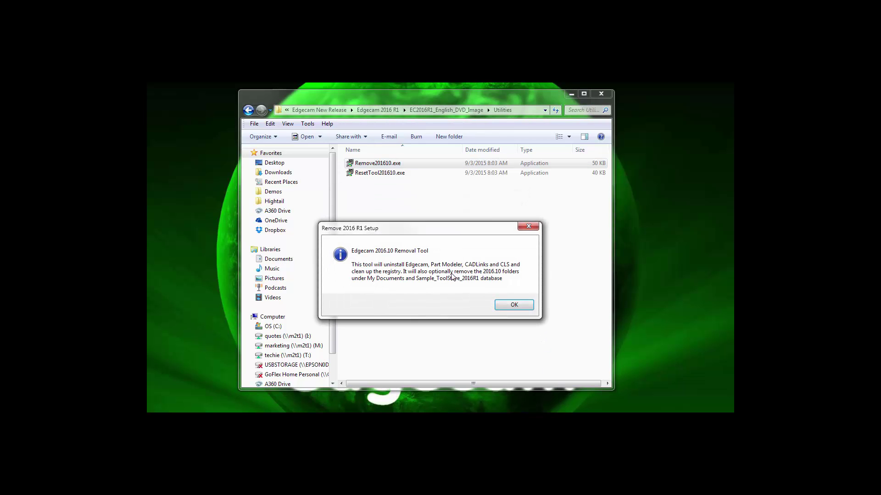
click(512, 307)
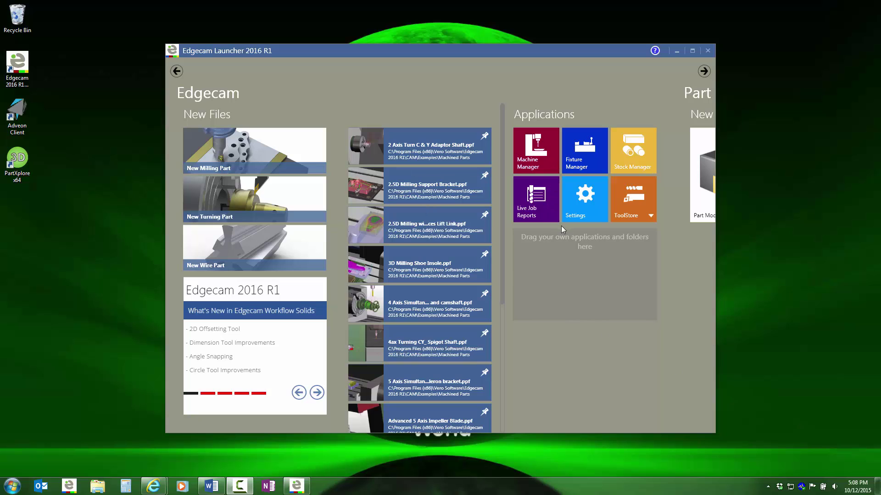
Look through the launcher's pages, from Part Modeler and Strategy Manager to Comms Setup, and return to Edgecam.
click(704, 71)
click(704, 71)
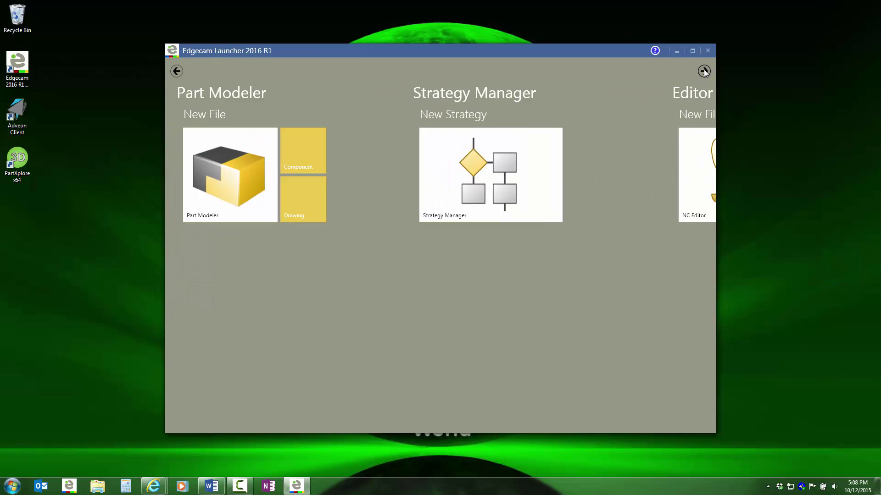
click(704, 71)
click(704, 71)
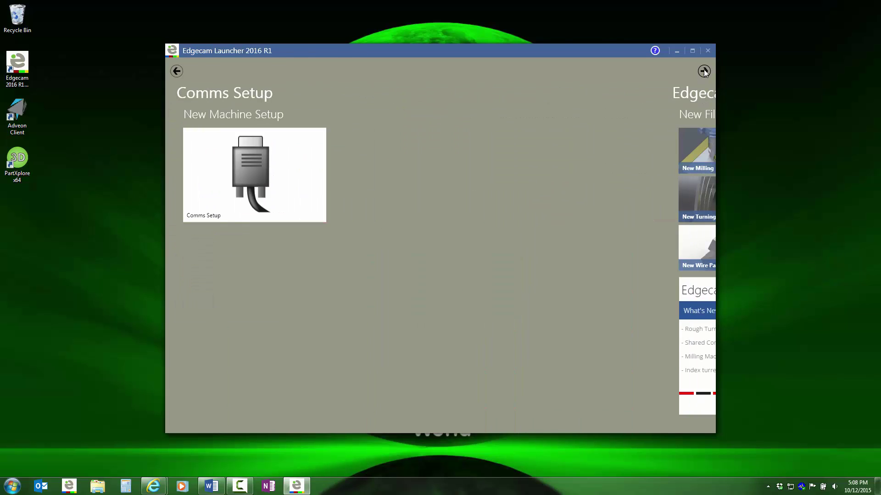
click(704, 71)
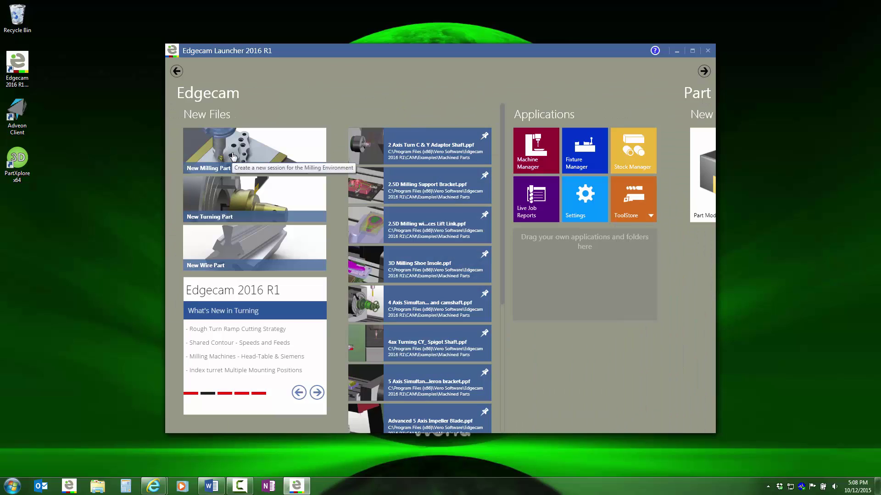
Start a new milling part and have the sample data created in Local Documents.
click(233, 157)
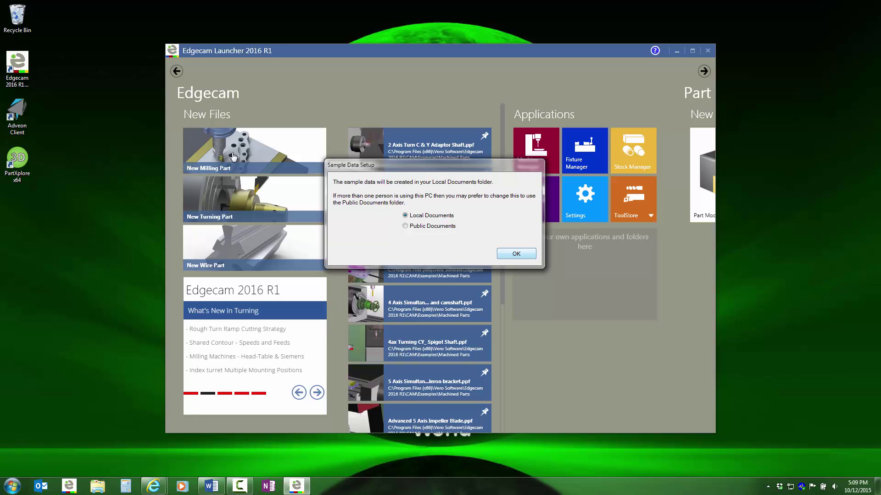
click(517, 254)
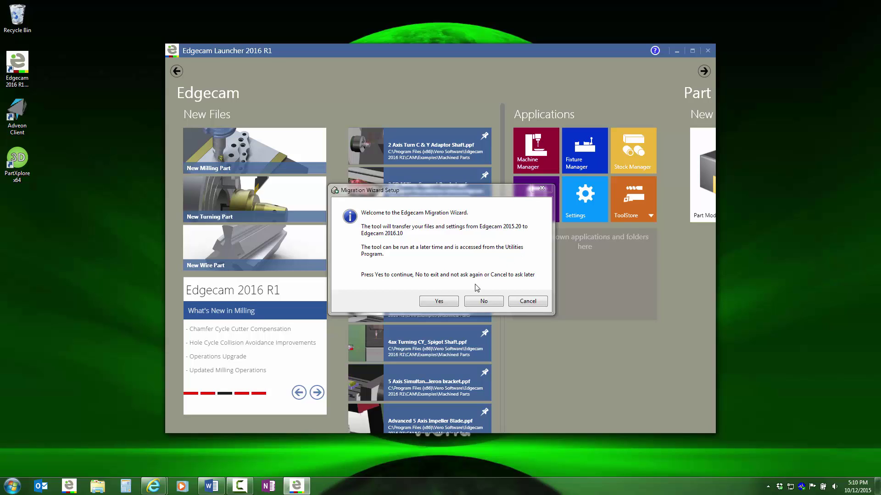
Migrate the Edgecam 2015.20 files and settings to 2016.10 with the default components, and decline product registration.
click(432, 303)
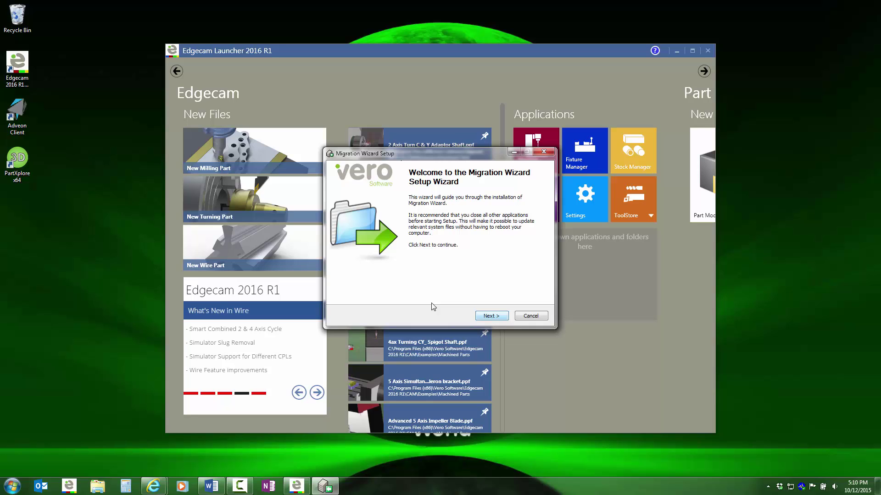
click(491, 316)
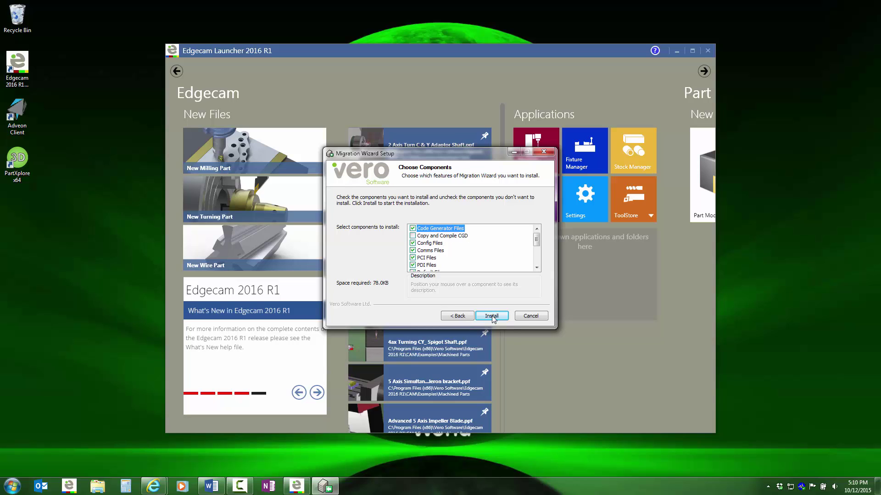
mouse_move(441, 237)
click(491, 316)
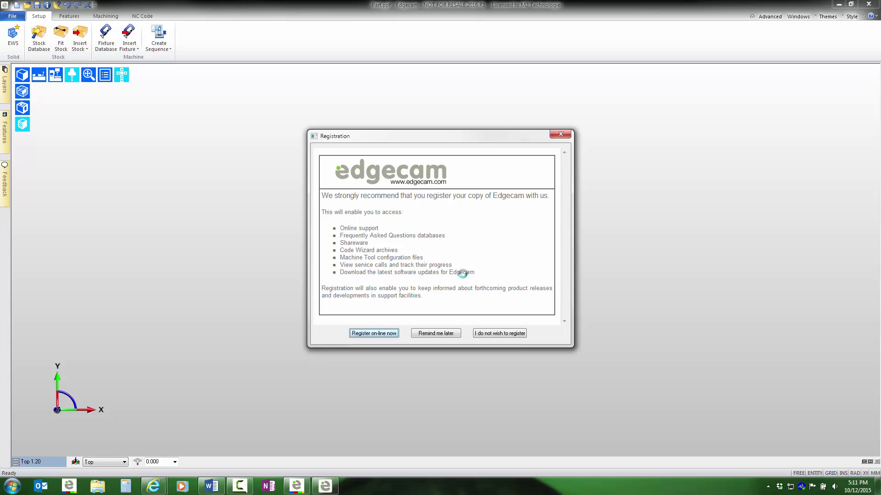
click(505, 338)
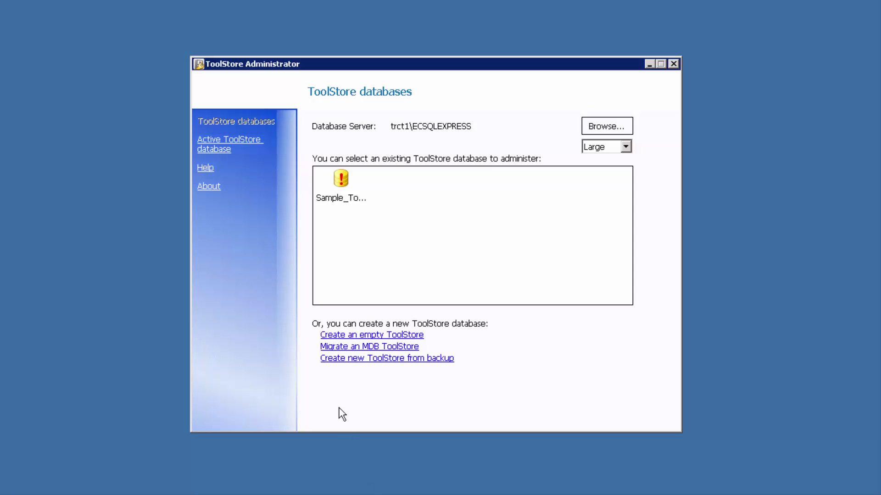
Upgrade the Sample_Toolstore_2014R1 database by creating it as a new database with an edited name.
double_click(342, 180)
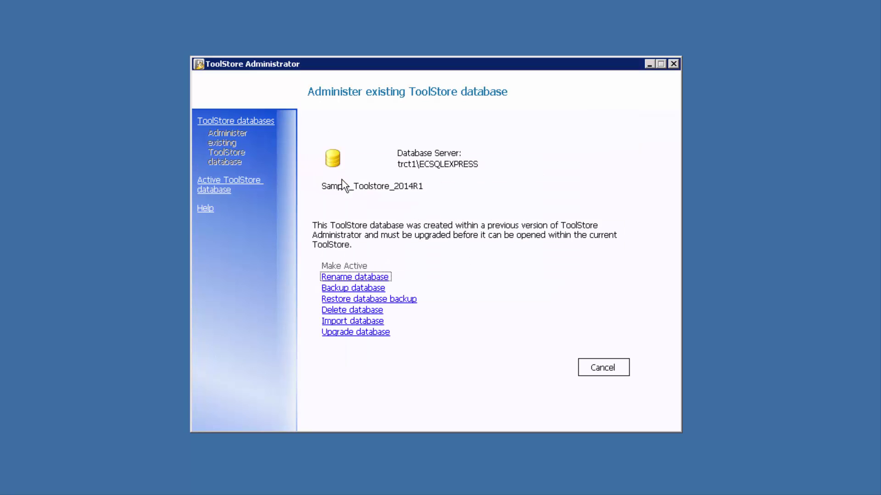
click(339, 333)
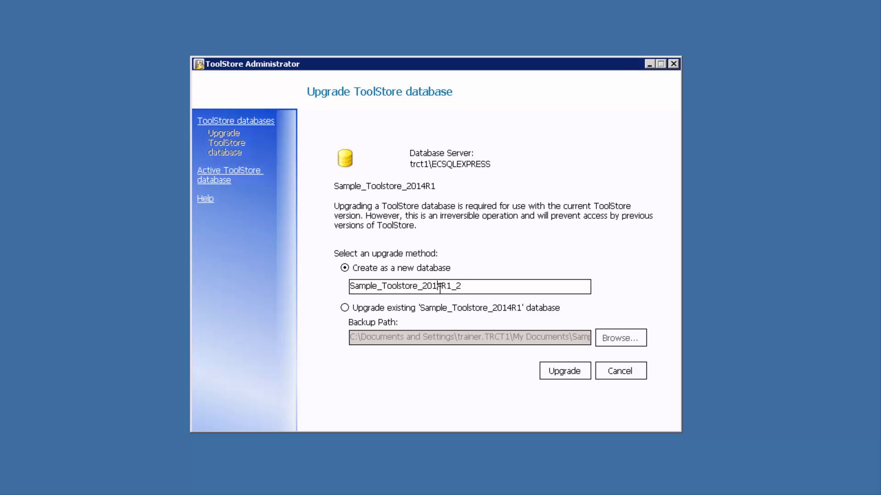
drag(437, 287, 476, 286)
text(5)
key(BackSpace)
click(558, 376)
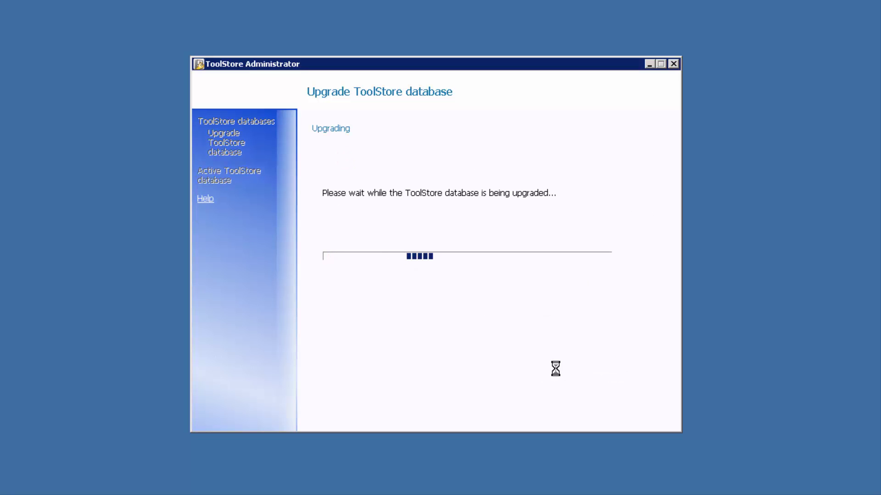